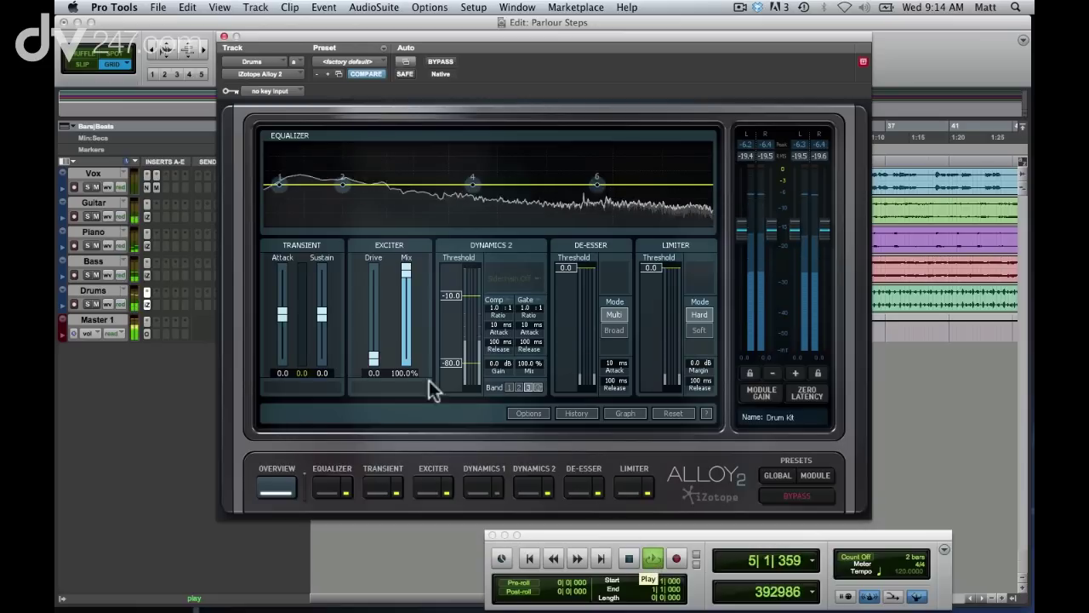
Step: Raise the Drums track's Transient Sustain slider to 3.2
left_click_drag(322, 315, 322, 305)
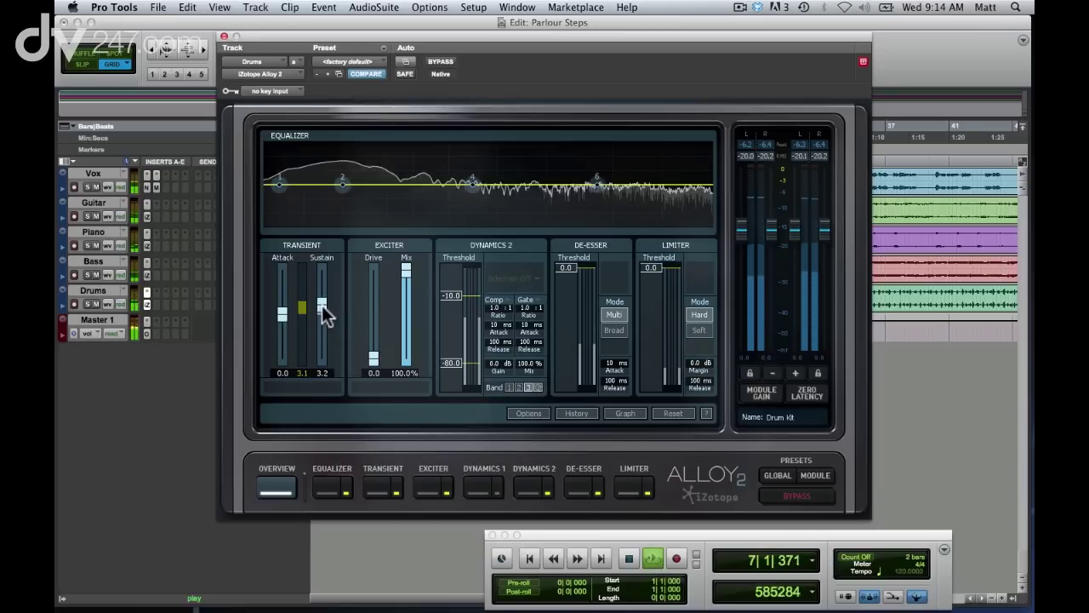
Step: Open the detailed Transient controls and solo the Drums track
left_click(379, 489)
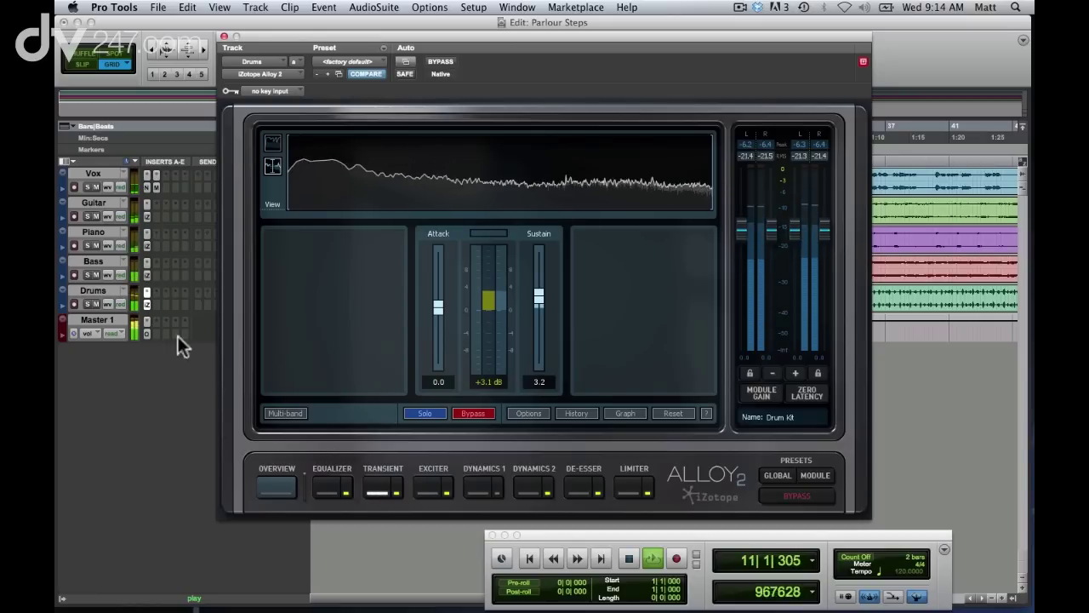
left_click(87, 303)
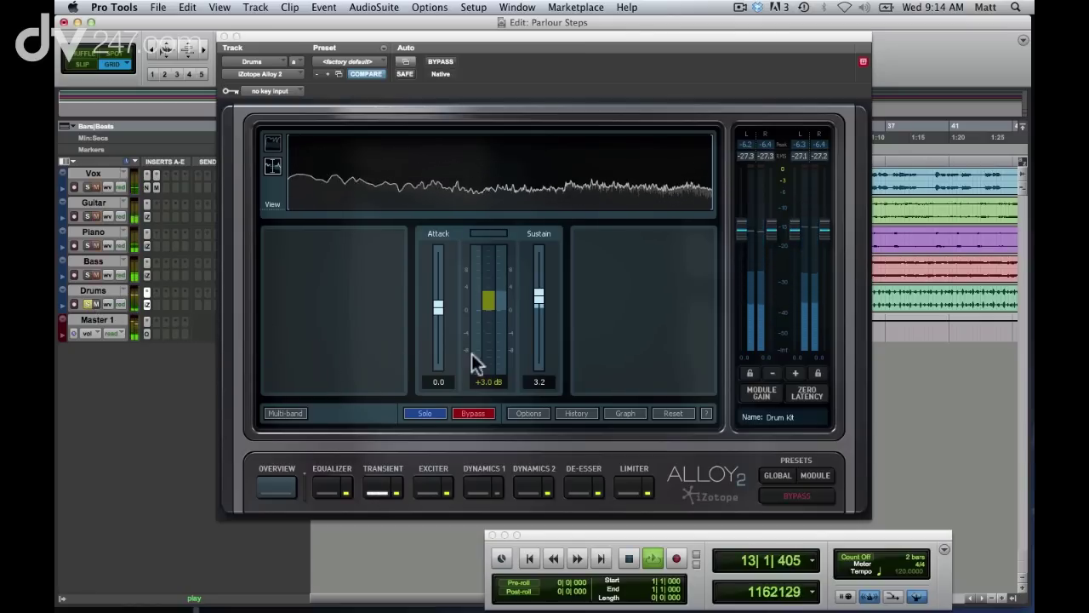
left_click(539, 291)
Step: Sweep the transient sustain up to about 8.9, then down, and reset it to 0.0
mouse_move(540, 292)
left_mouse_down()
mouse_move(541, 303)
mouse_move(540, 271)
left_mouse_up()
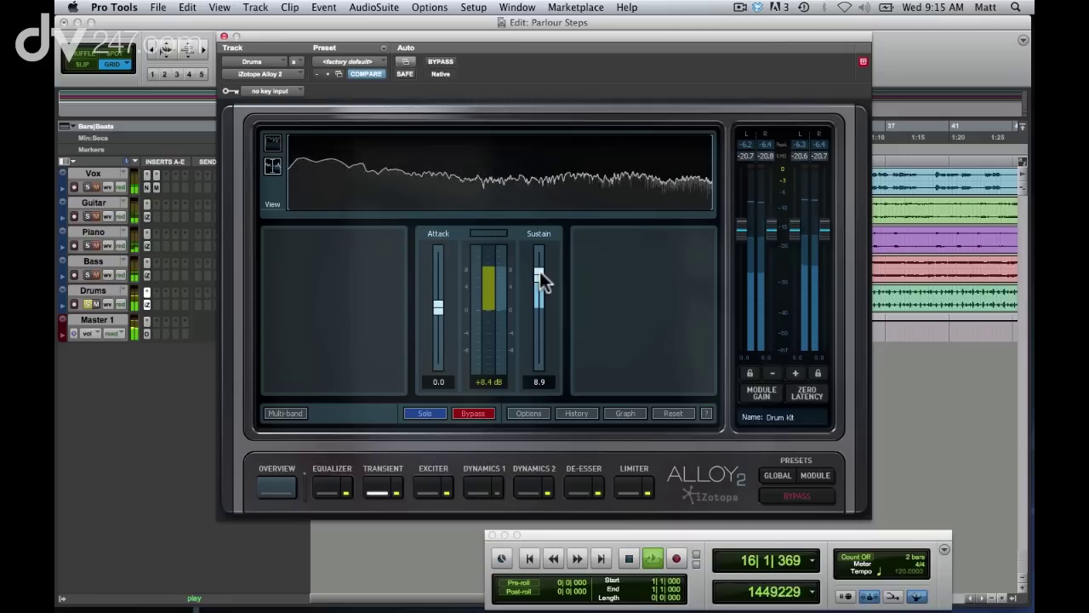
left_click_drag(539, 271, 542, 332)
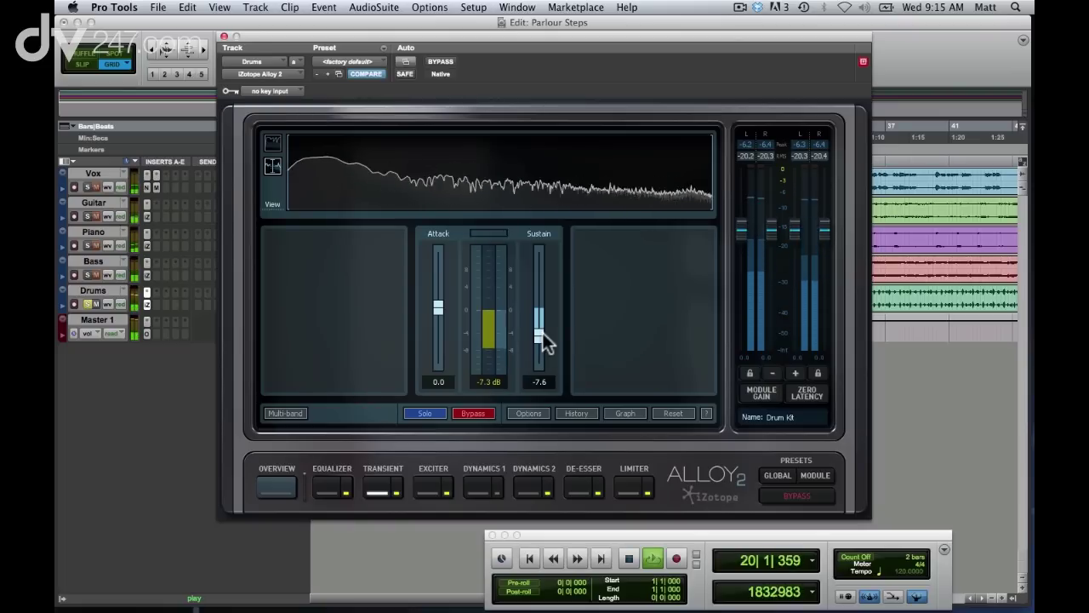
left_click(542, 336, "alt")
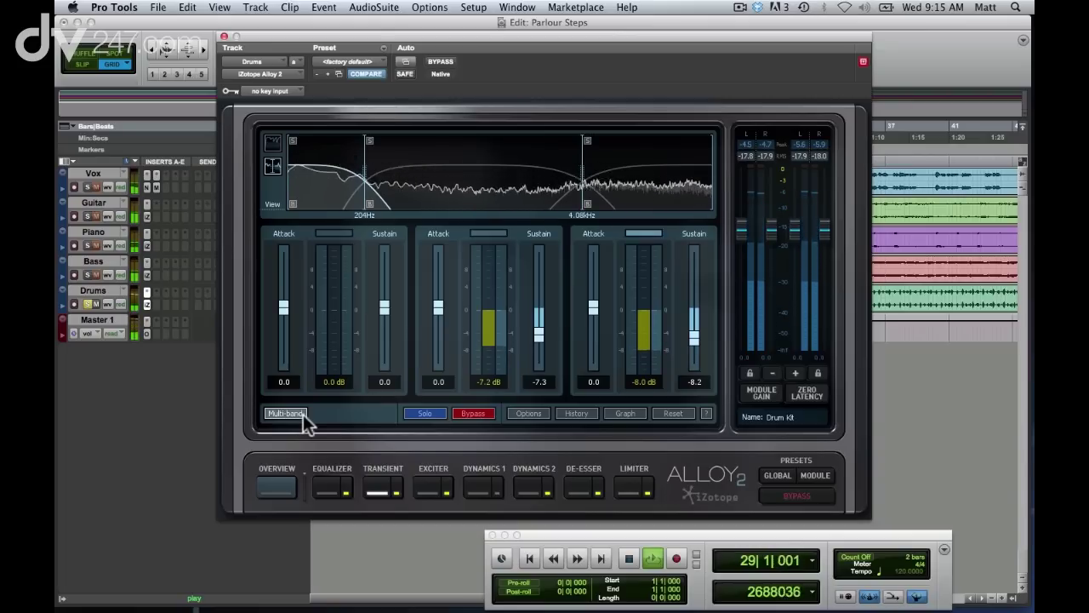
Step: Learn the crossovers from the drums, then set band sustains to 7.5, -7.6 and -9.1
right_click(415, 178)
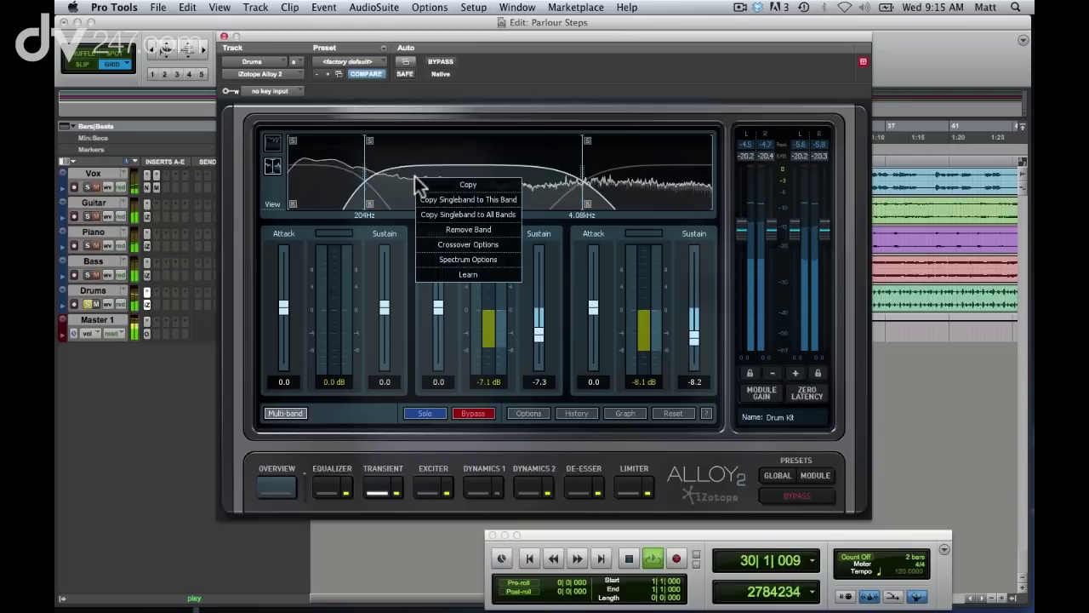
left_click(440, 275)
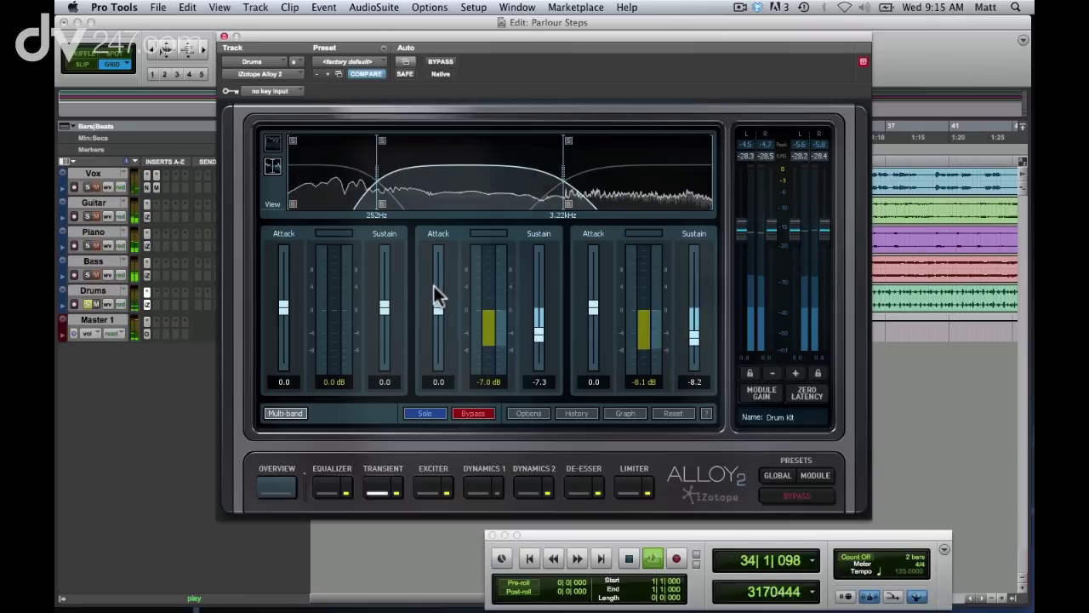
left_click_drag(385, 306, 383, 282)
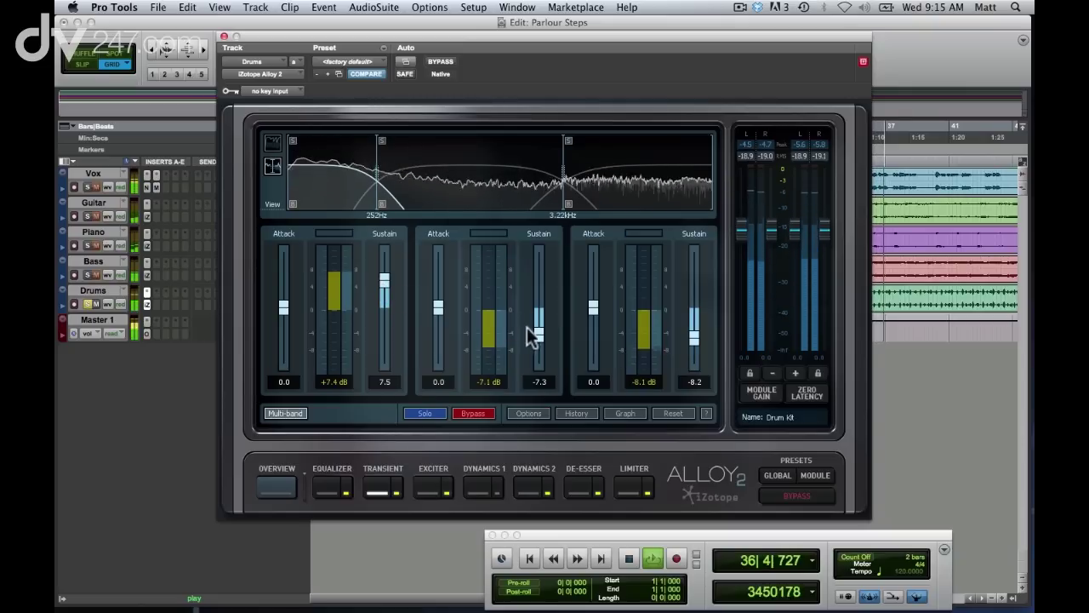
left_click_drag(537, 335, 538, 339)
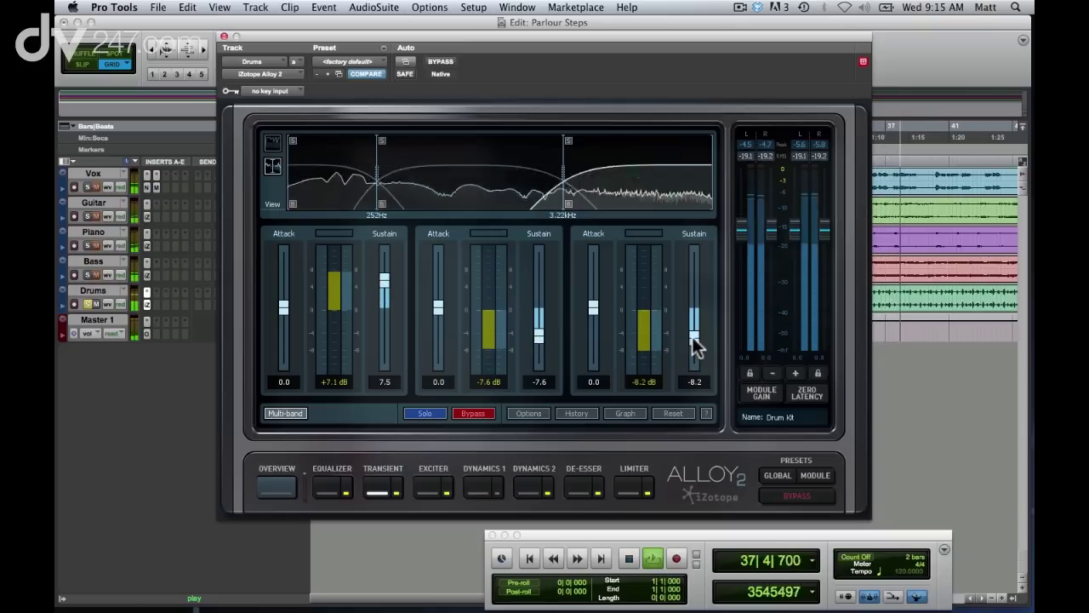
left_click_drag(692, 336, 690, 346)
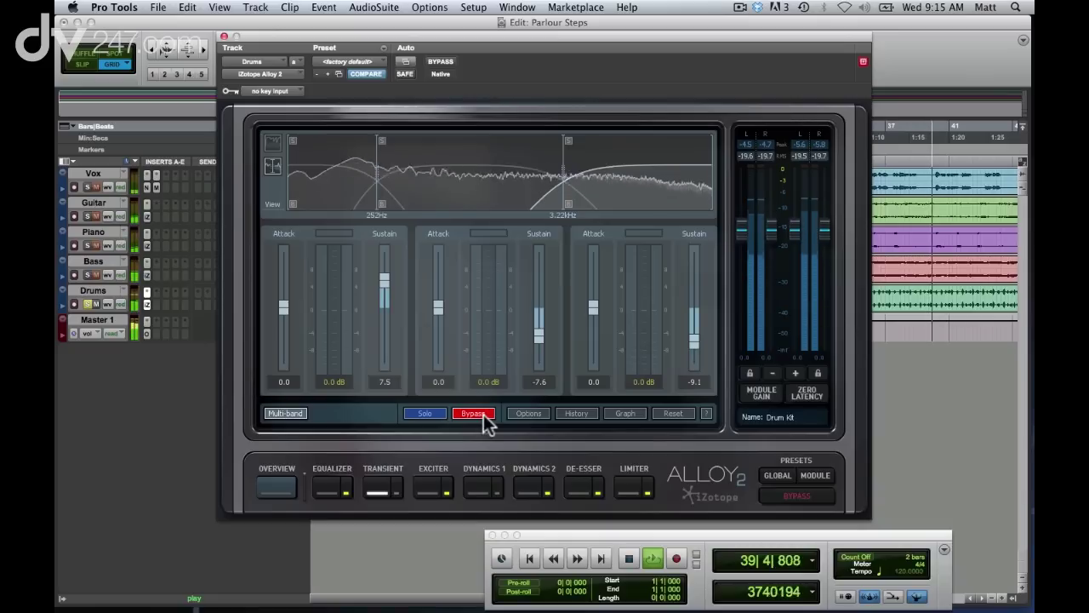
Step: Raise mid and high band attack to 9.8 and 10.0, comparing with Bypass, ending bypassed
left_click(473, 413)
left_click(484, 416)
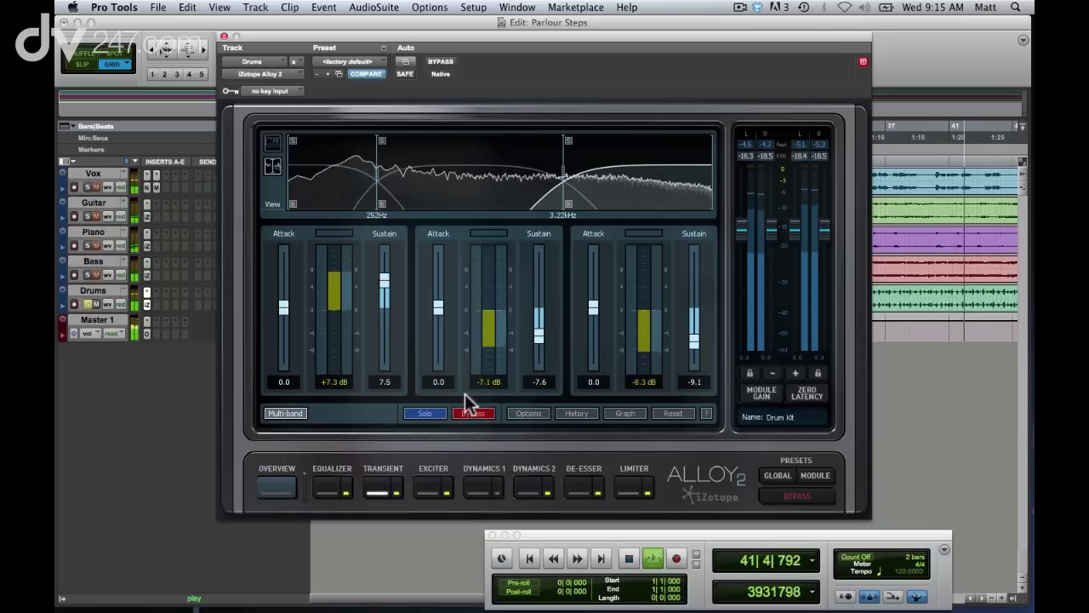
left_click_drag(438, 305, 437, 269)
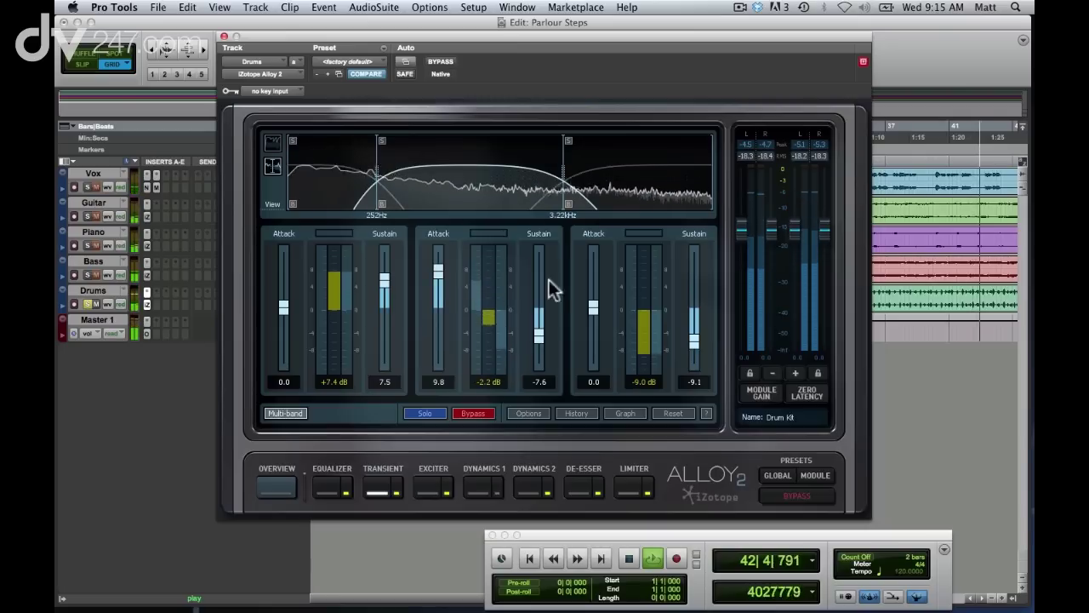
left_click(594, 273)
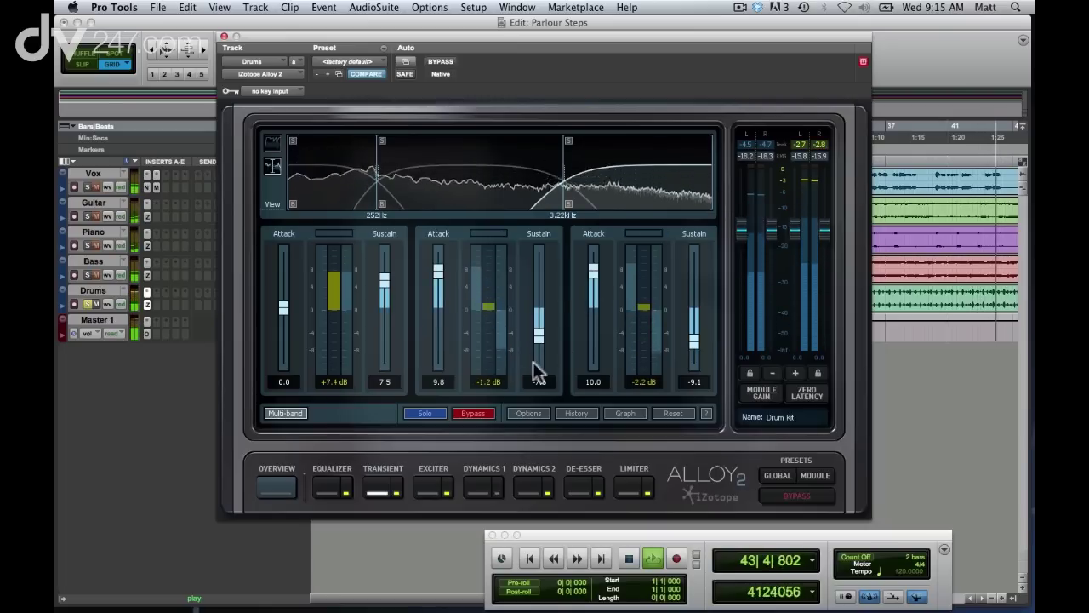
left_click(490, 416)
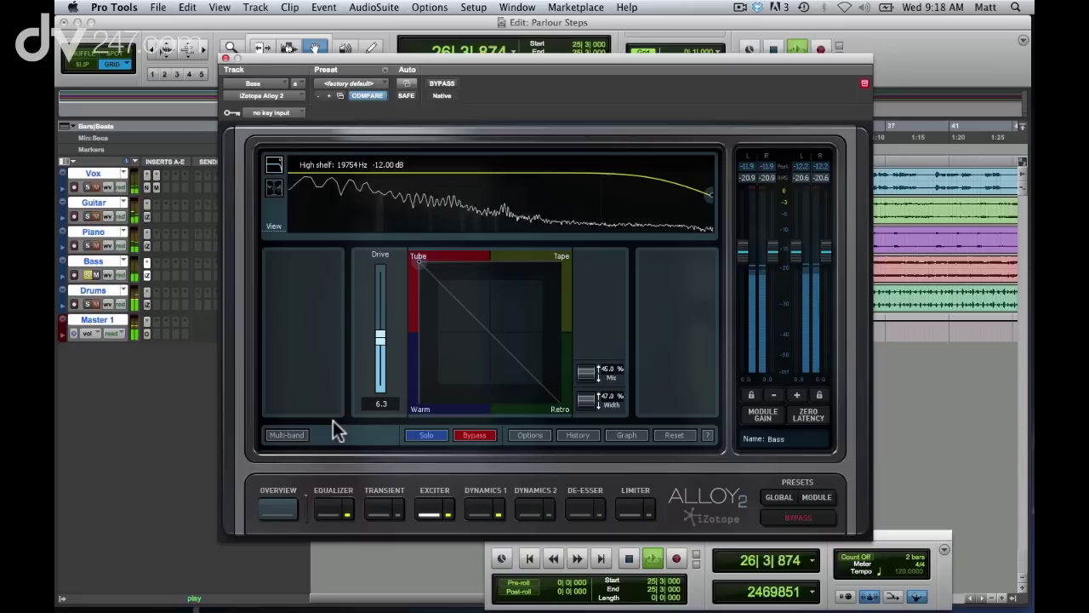
Step: Split the bass exciter into three bands and drive the low band to 2.4 toward Tube
left_click(287, 435)
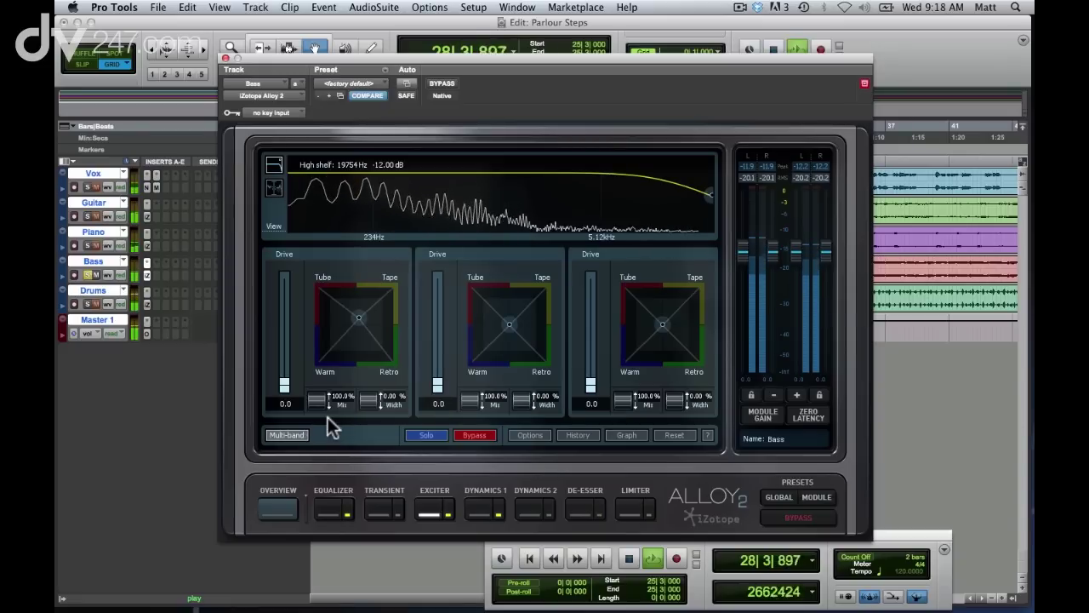
left_click_drag(285, 385, 283, 371)
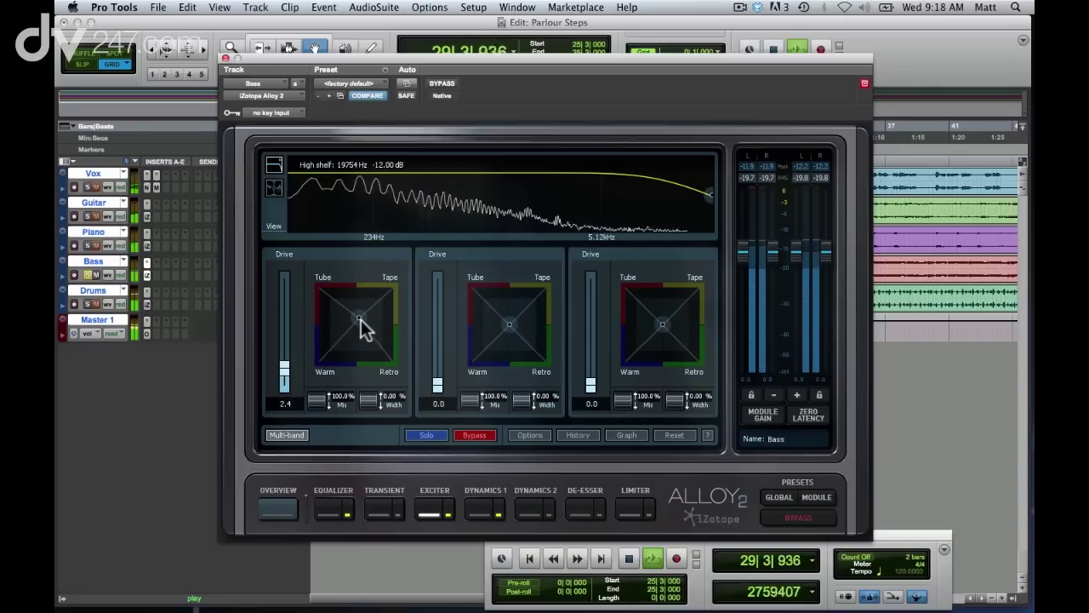
left_click_drag(360, 320, 323, 291)
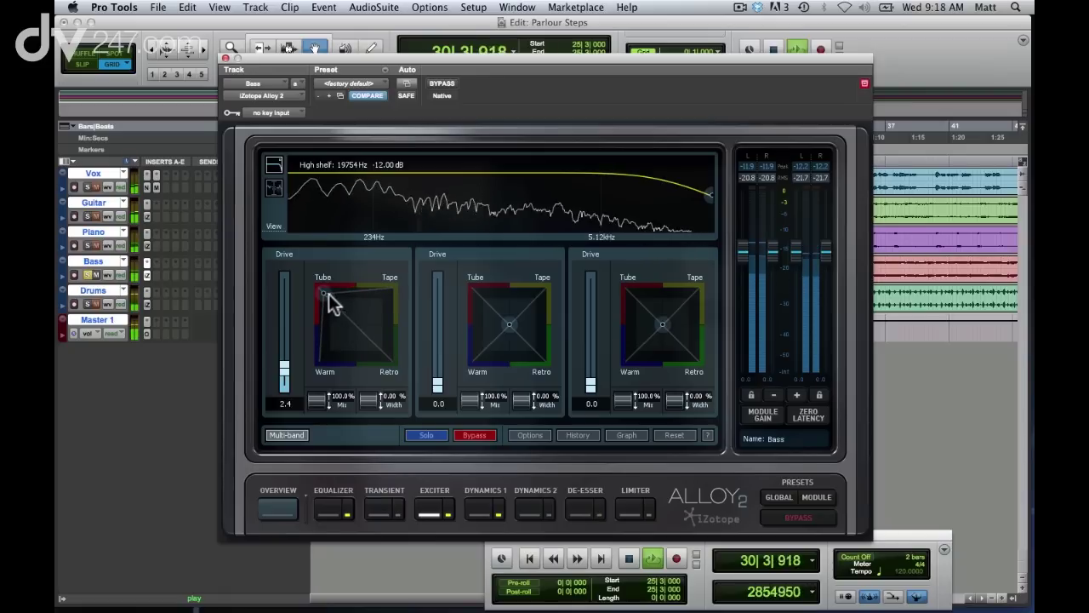
Step: Drive band 2 to 1.6 toward Tape, then auto-learn crossovers at 252 Hz and 5.93 kHz
left_click_drag(438, 388, 438, 381)
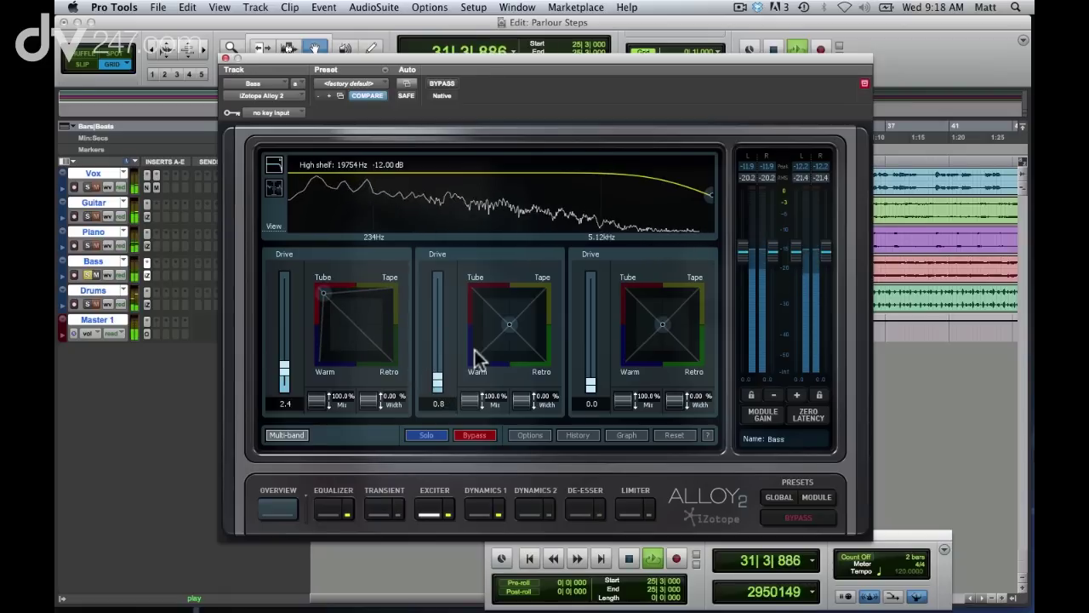
left_click_drag(509, 324, 529, 300)
left_click_drag(435, 381, 435, 369)
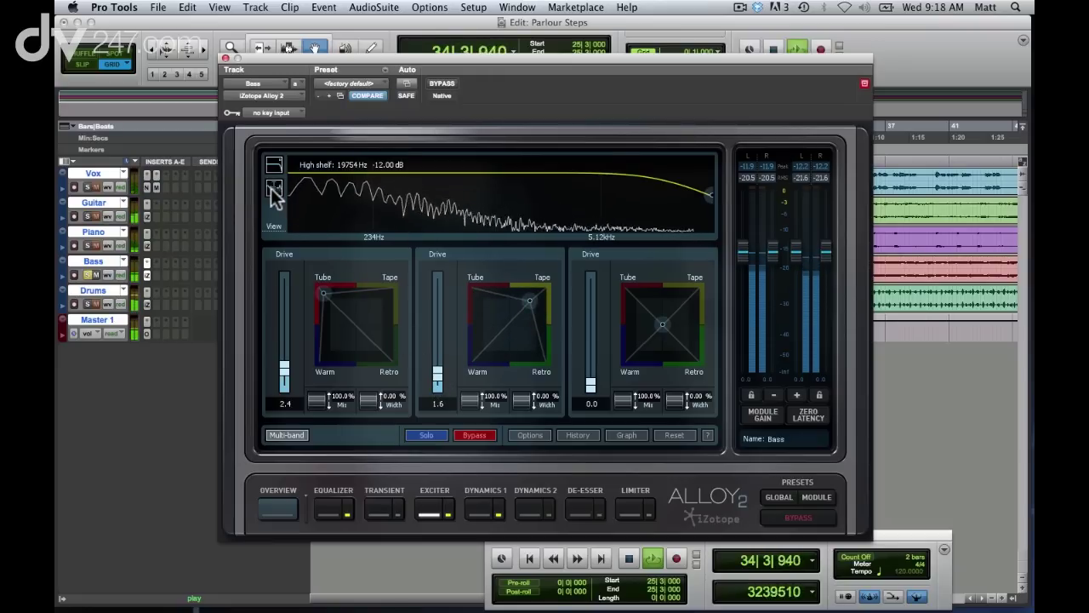
right_click(388, 184)
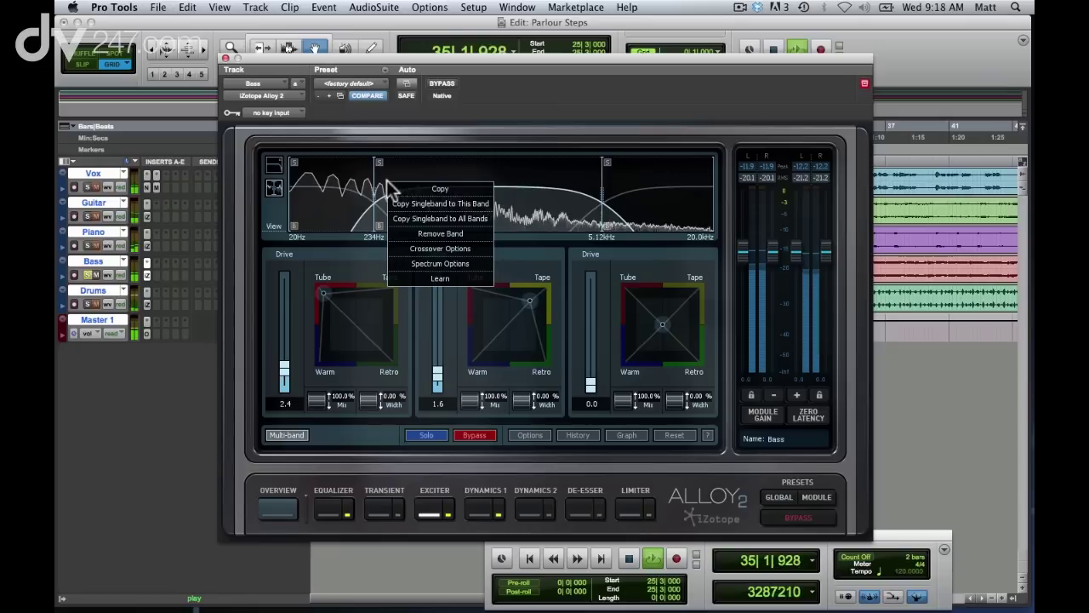
left_click(427, 277)
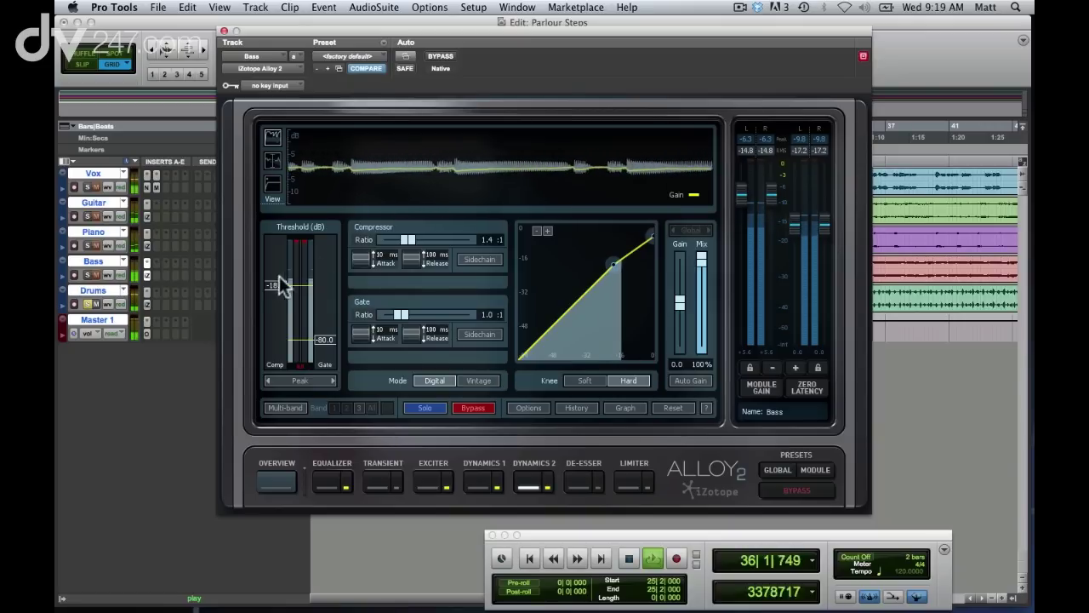
Step: Set the Dynamics 2 compressor to 2.7:1, -19.3 dB threshold, 147 ms release, Vintage mode
left_click_drag(279, 275, 271, 283)
left_click_drag(407, 239, 416, 234)
left_click_drag(418, 272, 413, 190)
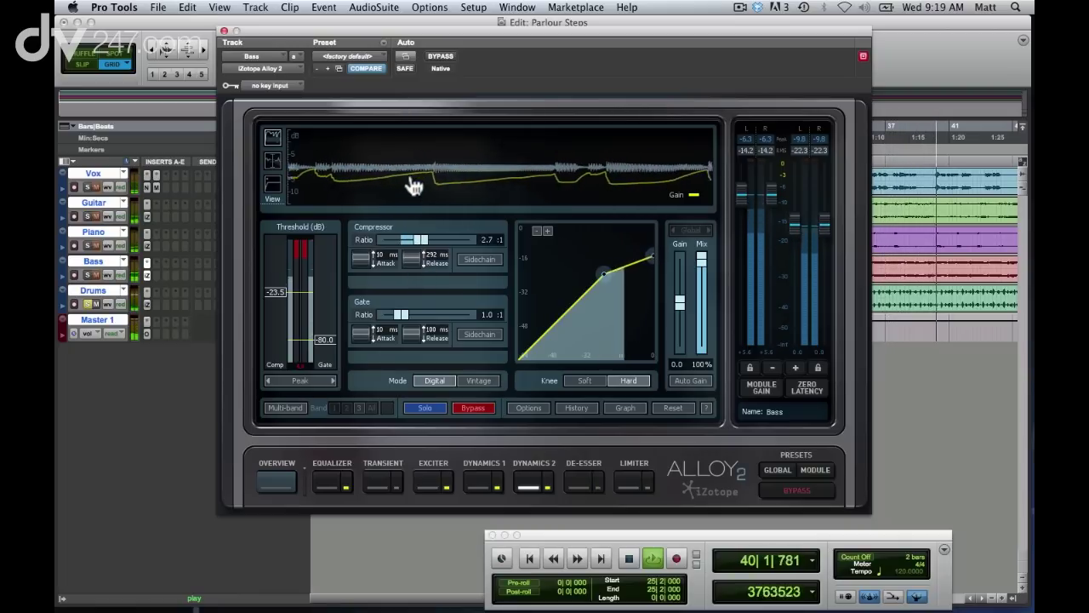
left_click_drag(418, 247, 419, 315)
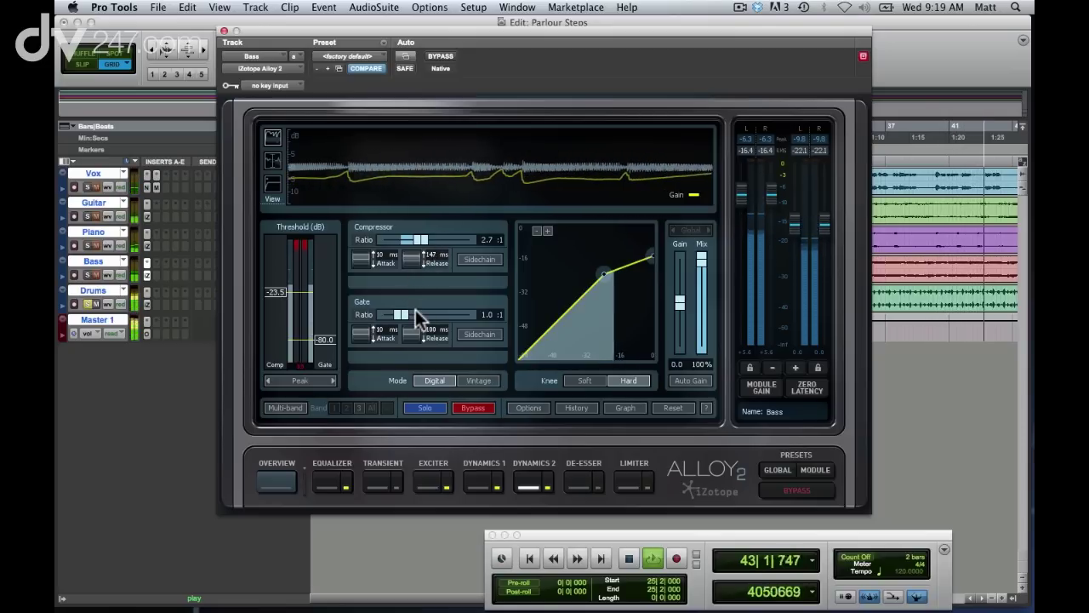
left_click(523, 483)
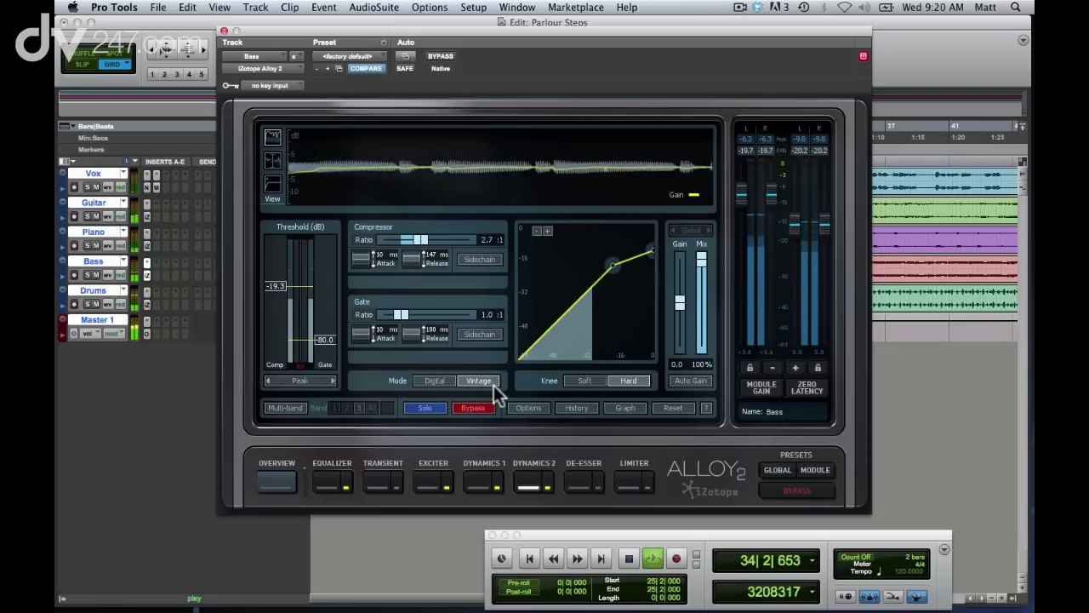
Step: Step back through the History list and restore the 'Single-band Comp Release : 147ms' entry
left_click(561, 408)
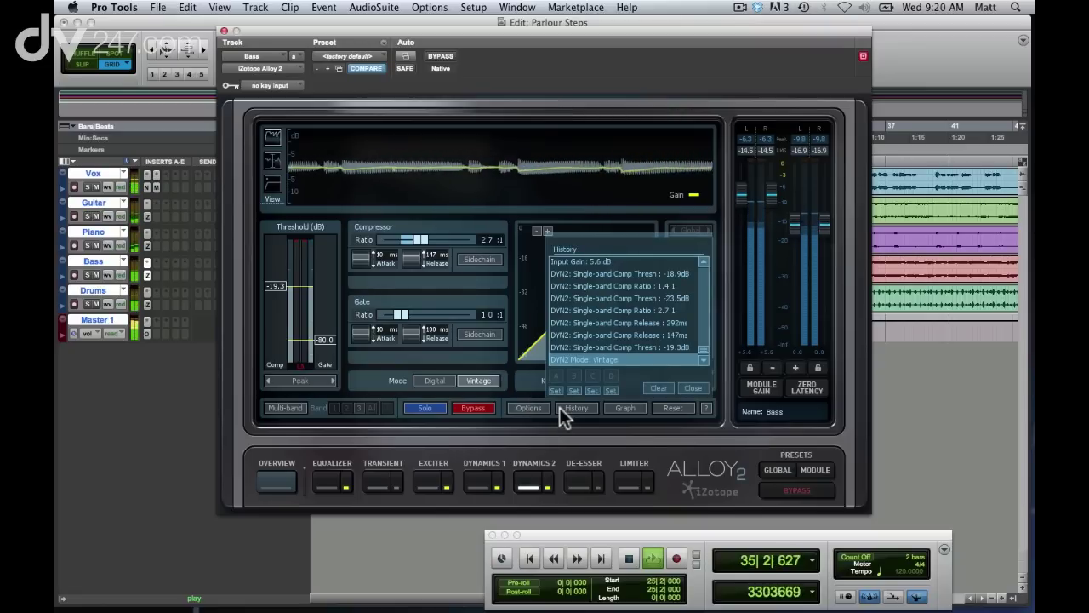
left_click(580, 345)
left_click(583, 334)
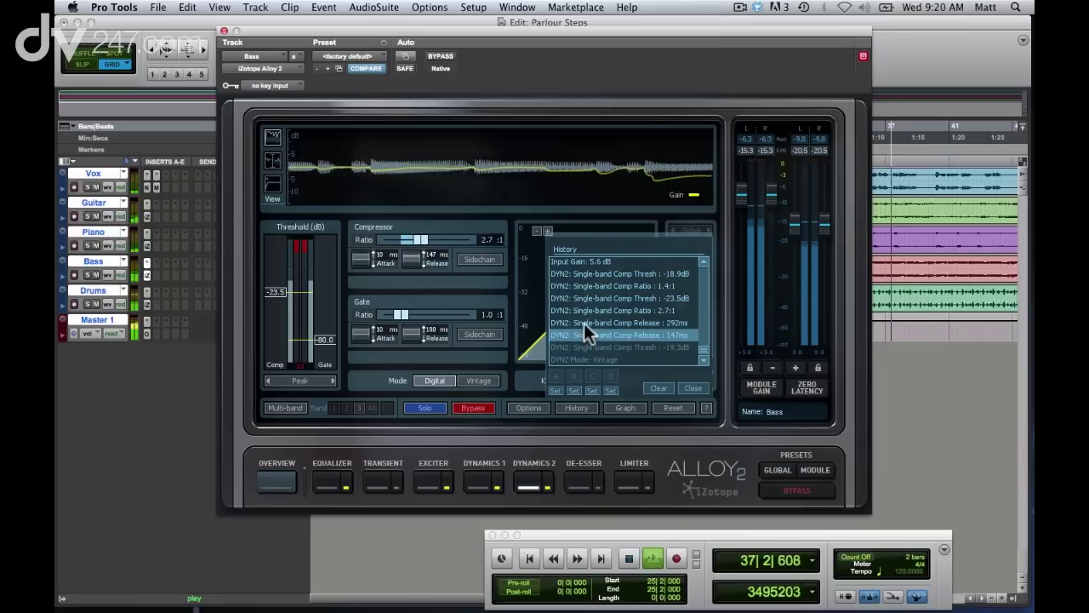
left_click(585, 323)
left_click(586, 310)
left_click(587, 298)
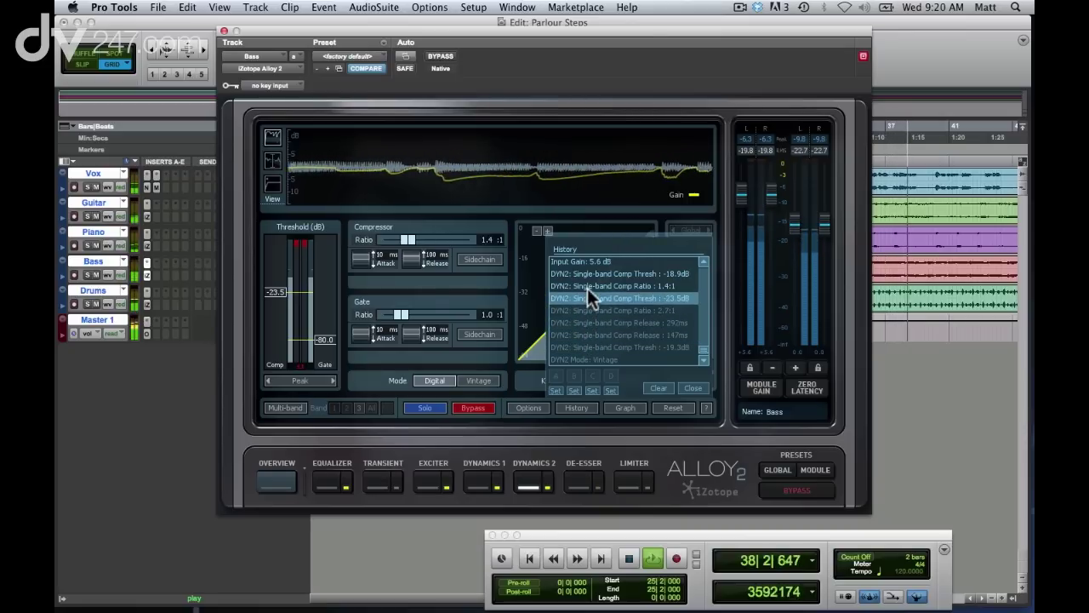
left_click(587, 286)
left_click(587, 272)
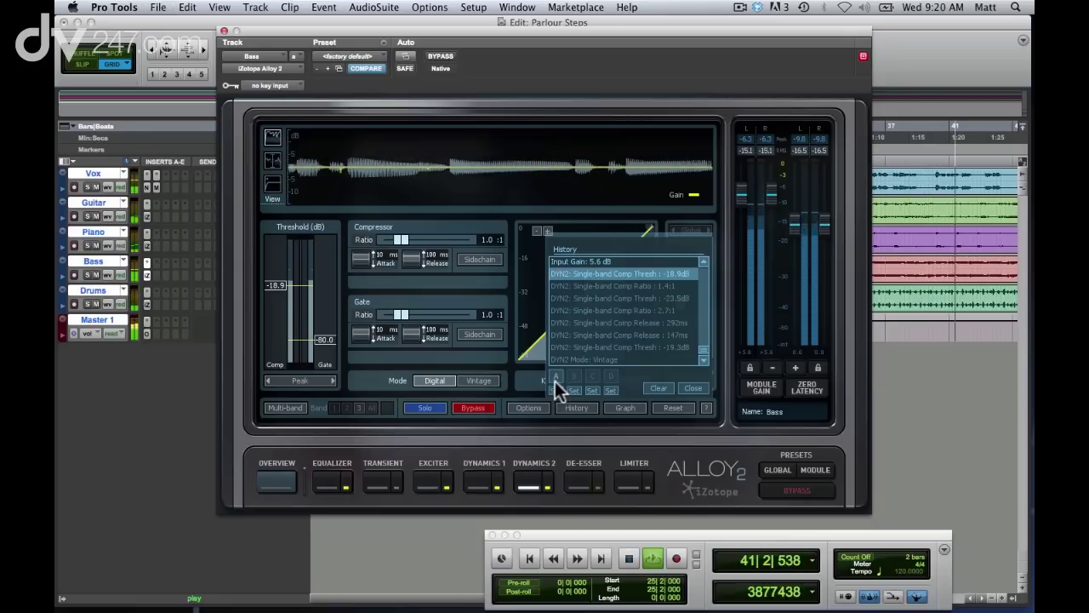
left_click(576, 336)
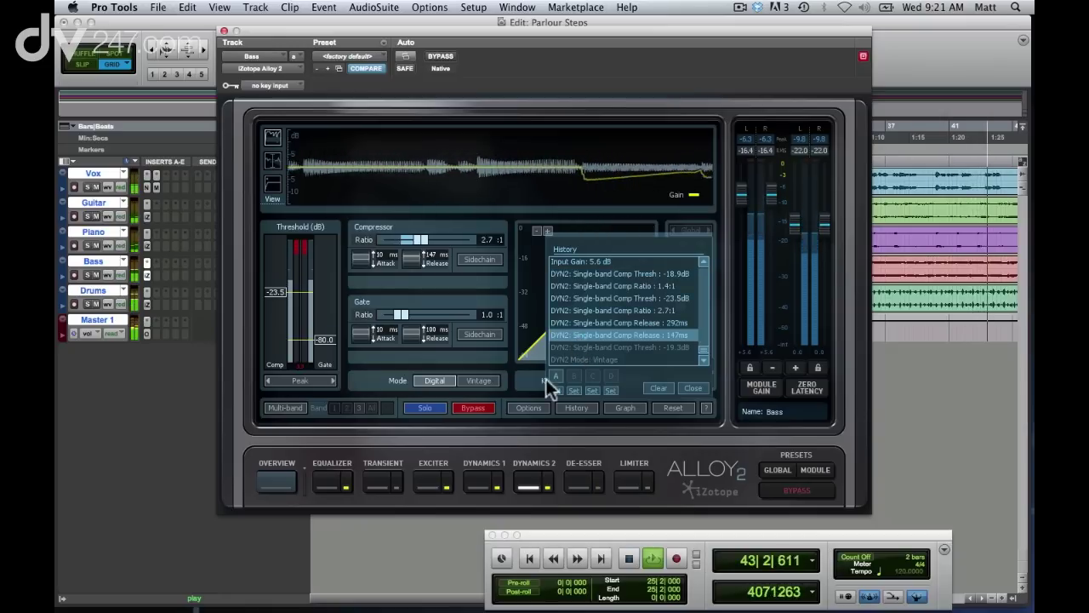
Step: Set gate ratio 1.4:1 and compressor ratio 3.8:1, then toggle History A/B against the original
left_click_drag(399, 315, 408, 315)
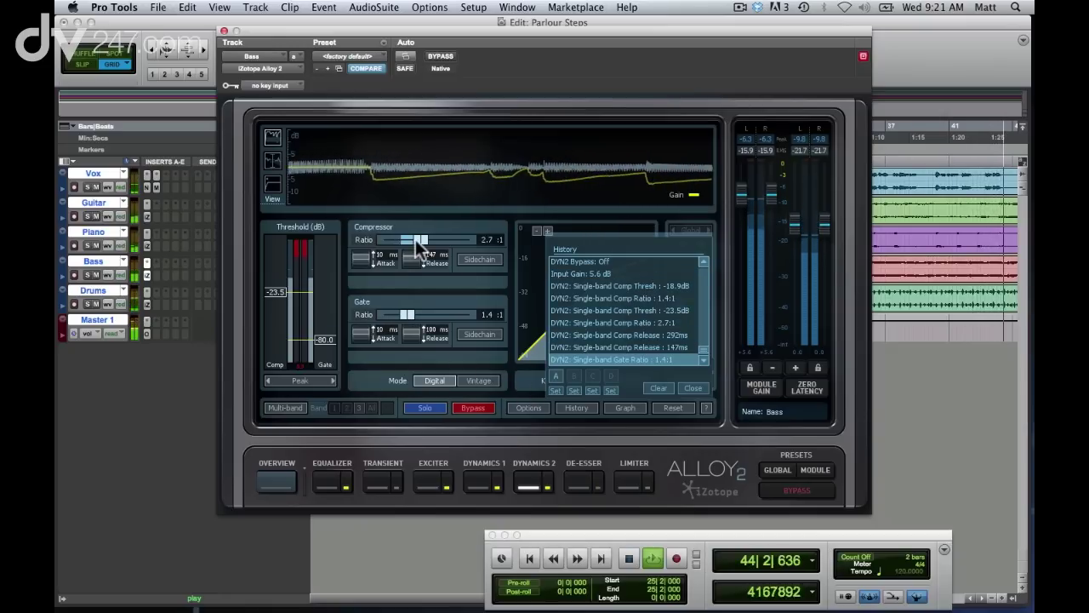
left_click_drag(413, 239, 422, 242)
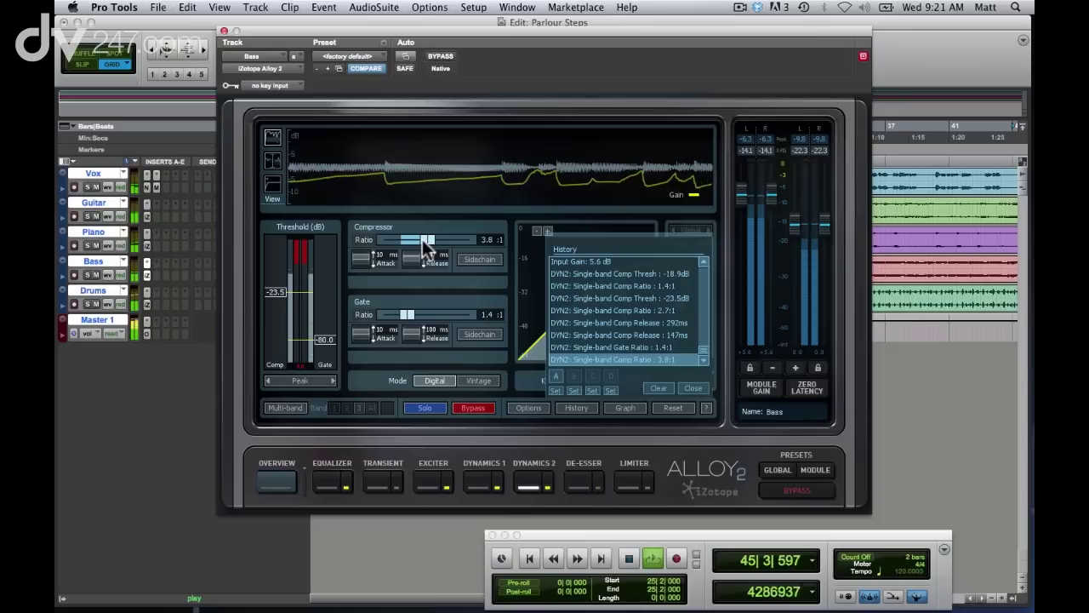
left_click(557, 376)
left_click(569, 377)
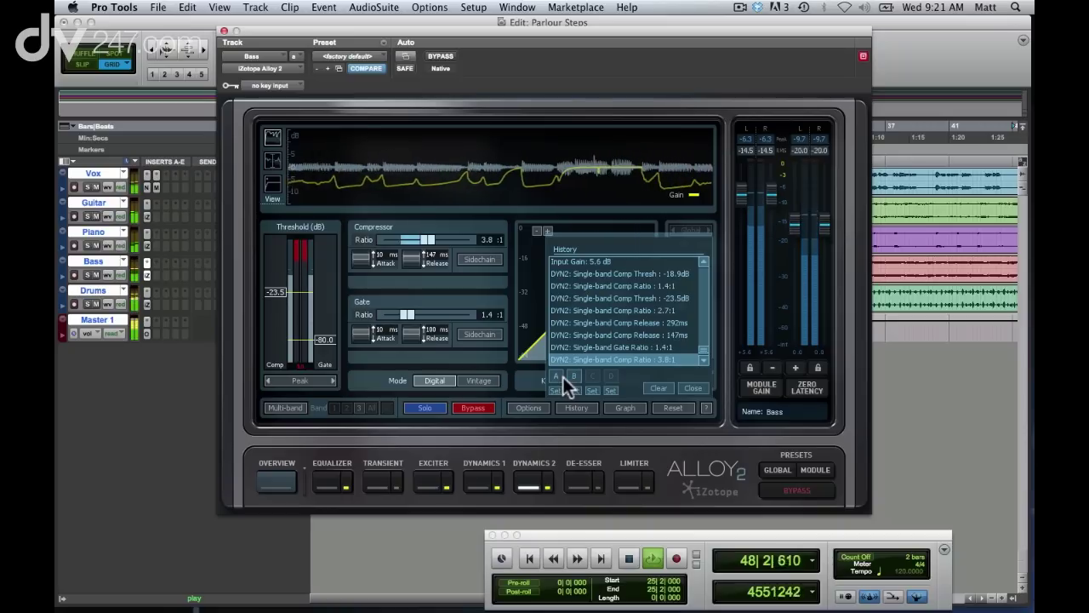
left_click(558, 377)
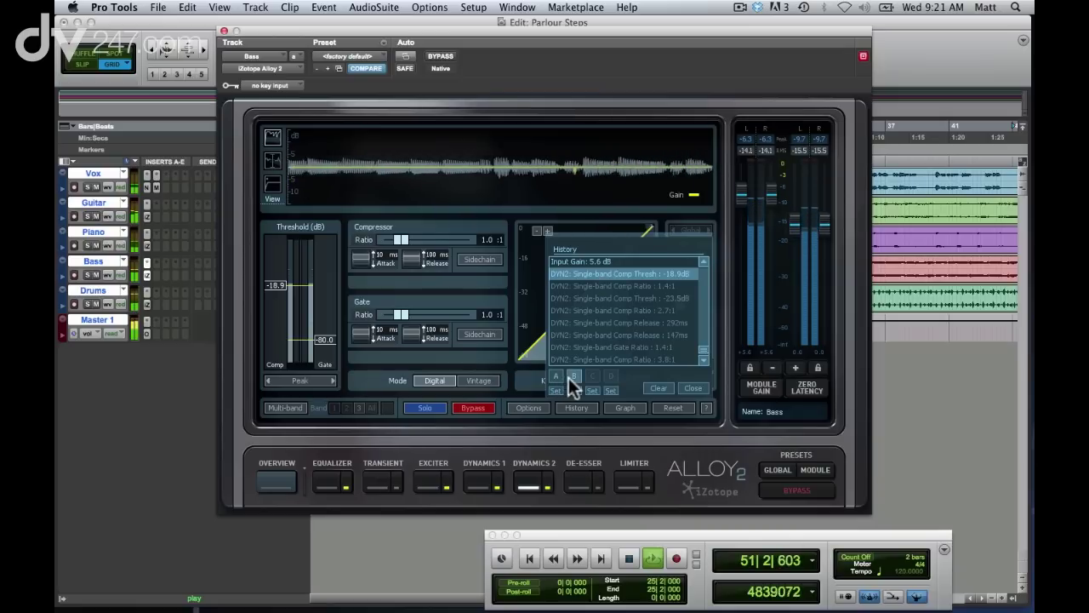
left_click(569, 377)
left_click(558, 377)
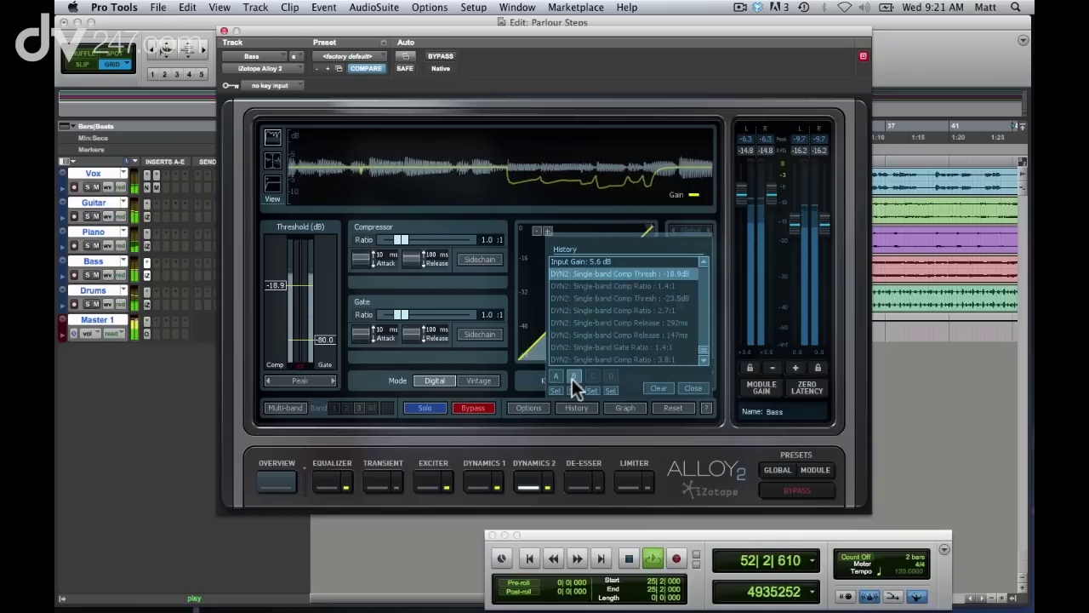